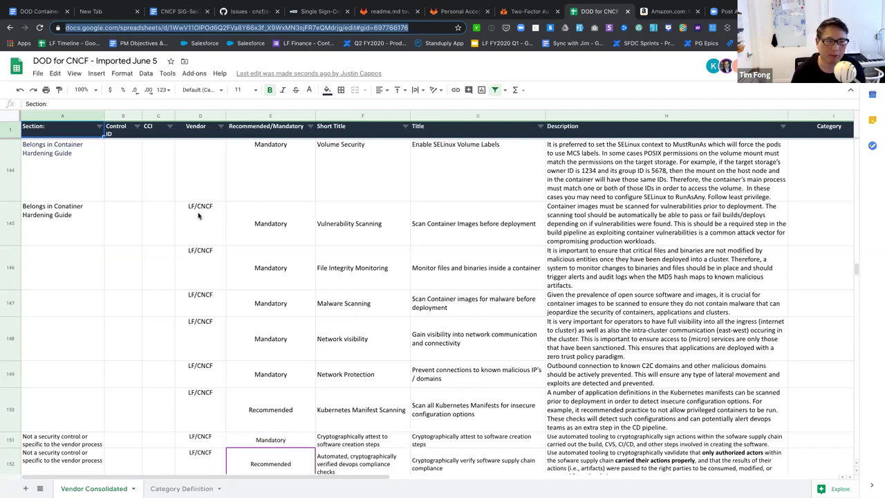
Review the LF/CNCF controls from row 145 to the end of the list, singling out rows 150 and 151
{"action": "left_click", "coordinate": [214, 240]}
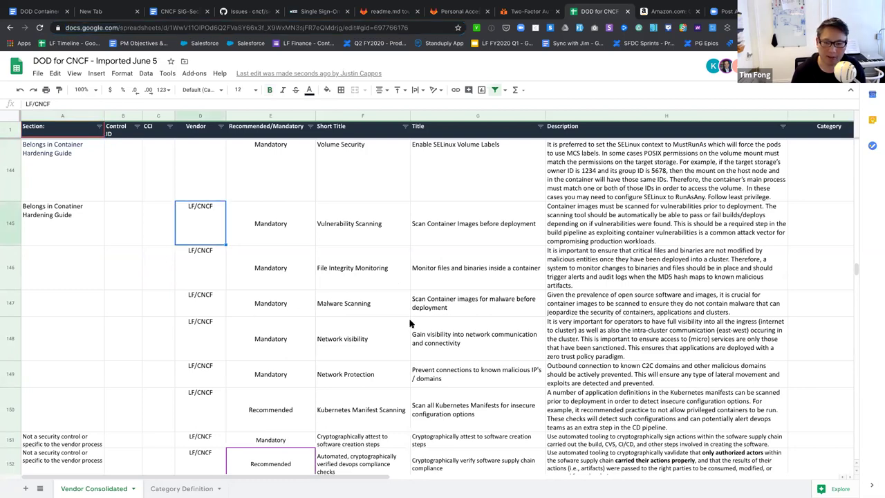
{"action": "scroll", "coordinate": [410, 323], "scroll_direction": "down", "scroll_amount": 1}
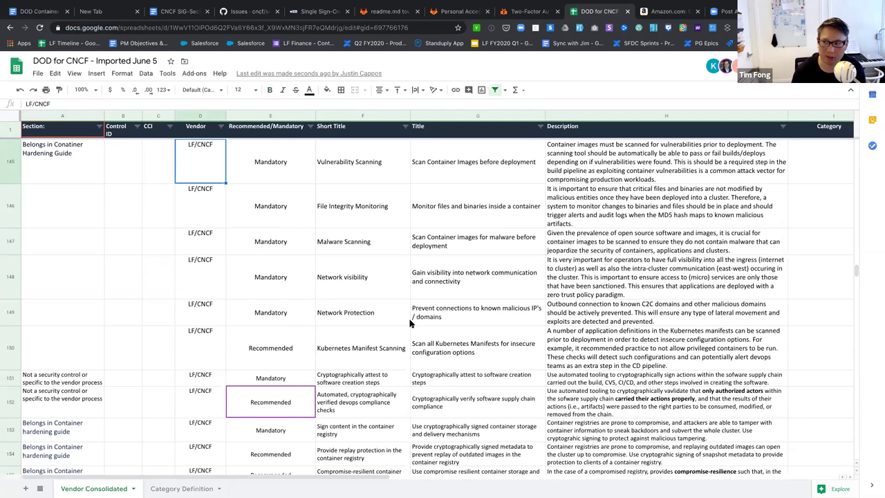
{"action": "scroll", "coordinate": [410, 322], "scroll_direction": "down", "scroll_amount": 1}
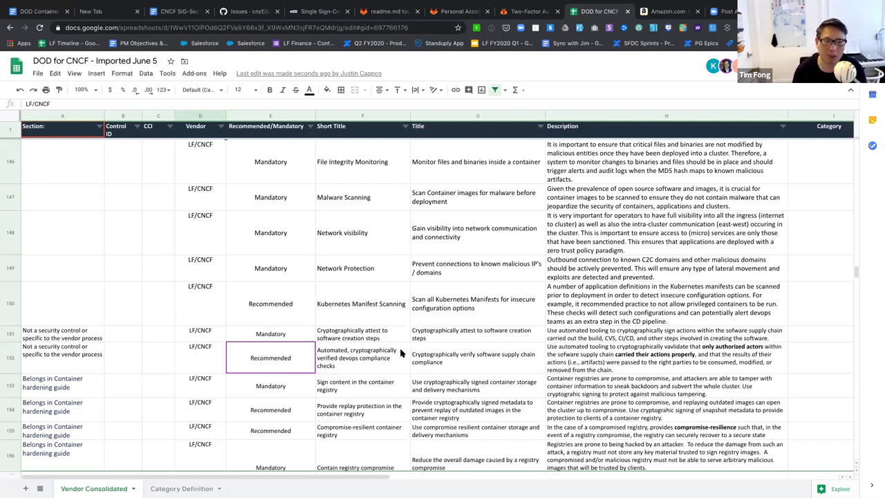
{"action": "scroll", "coordinate": [400, 353], "scroll_direction": "down", "scroll_amount": 1}
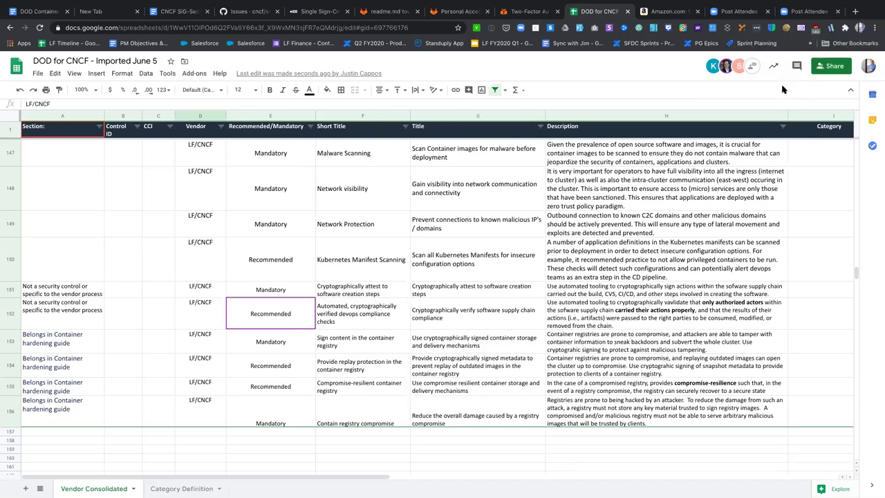
{"action": "left_click", "coordinate": [13, 290]}
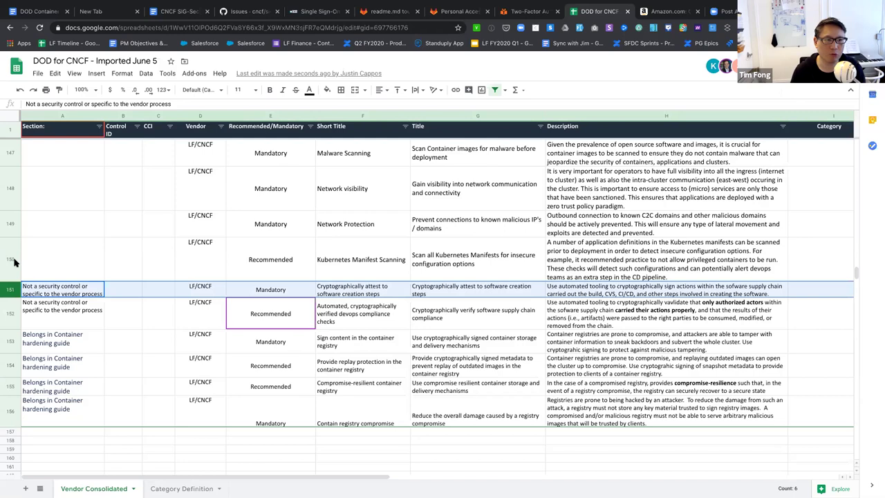
{"action": "left_click", "coordinate": [14, 259]}
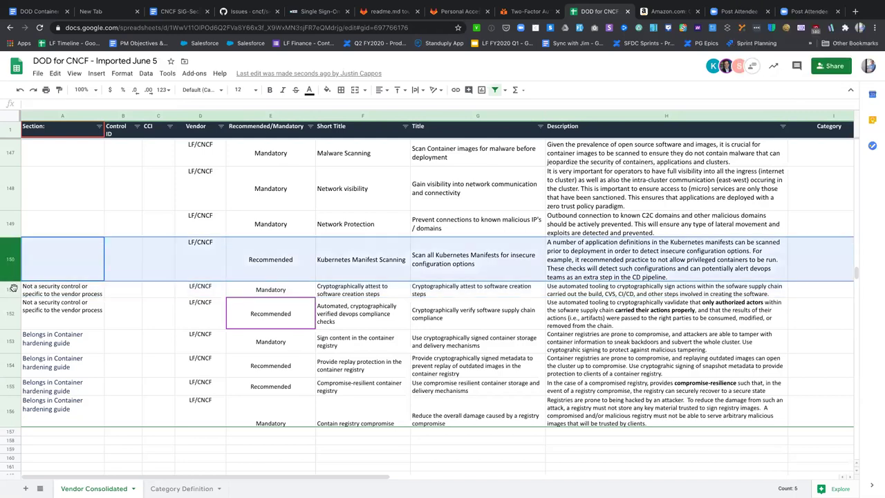
{"action": "left_click", "coordinate": [13, 287]}
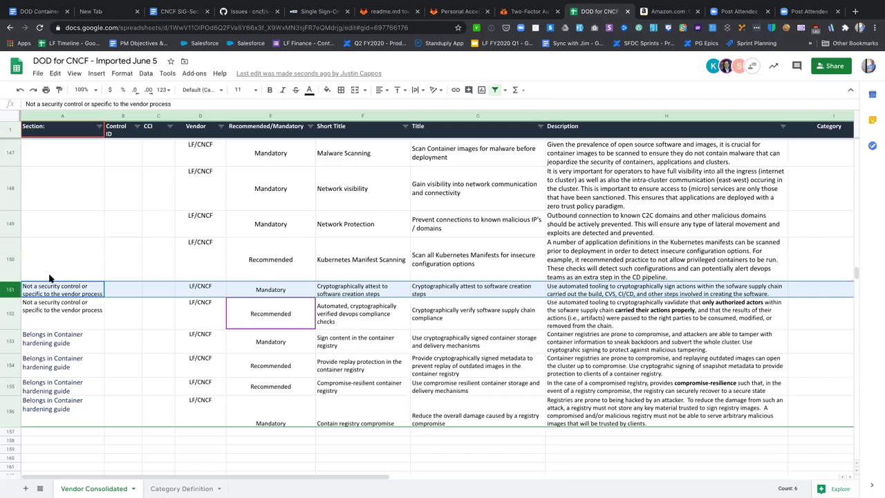
{"action": "scroll", "coordinate": [83, 281], "scroll_direction": "up", "scroll_amount": 4}
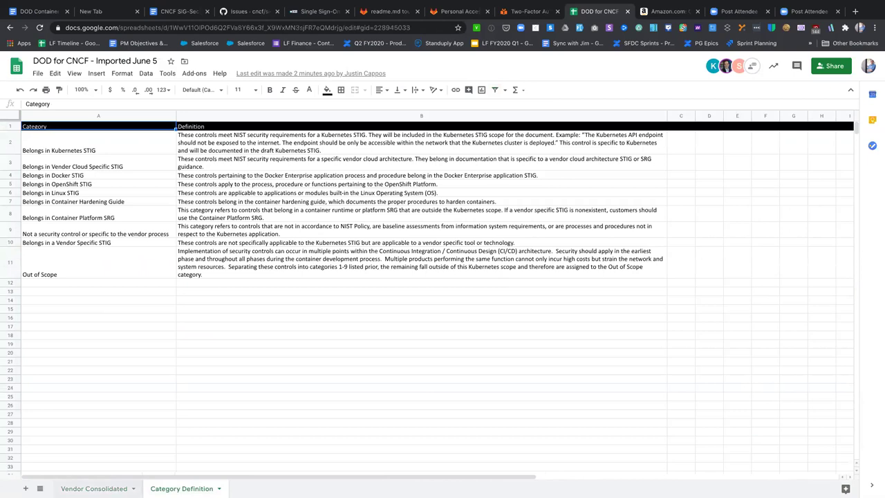
Return to the Vendor Consolidated sheet and examine the LF/CNCF controls from Vulnerability Scanning in row 145 to Kubernetes Manifest Scanning in row 150
{"action": "key", "text": "ctrl+Page_Up"}
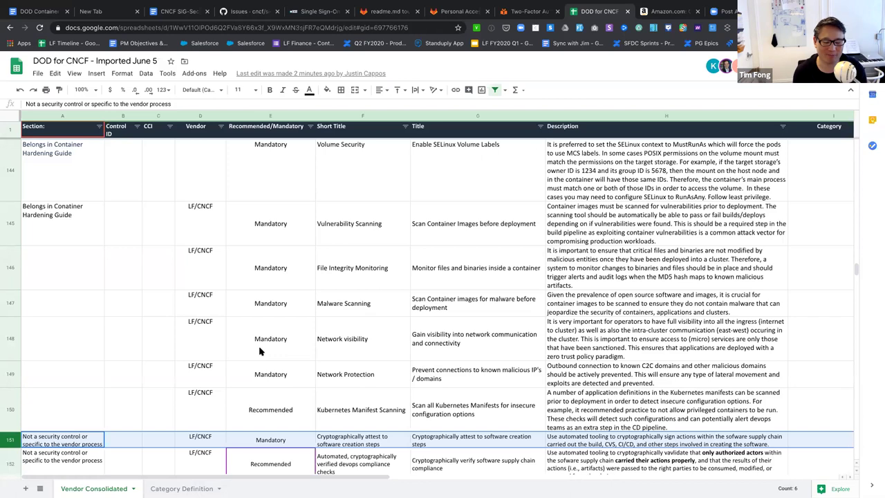
{"action": "scroll", "coordinate": [262, 351], "scroll_direction": "down", "scroll_amount": 1}
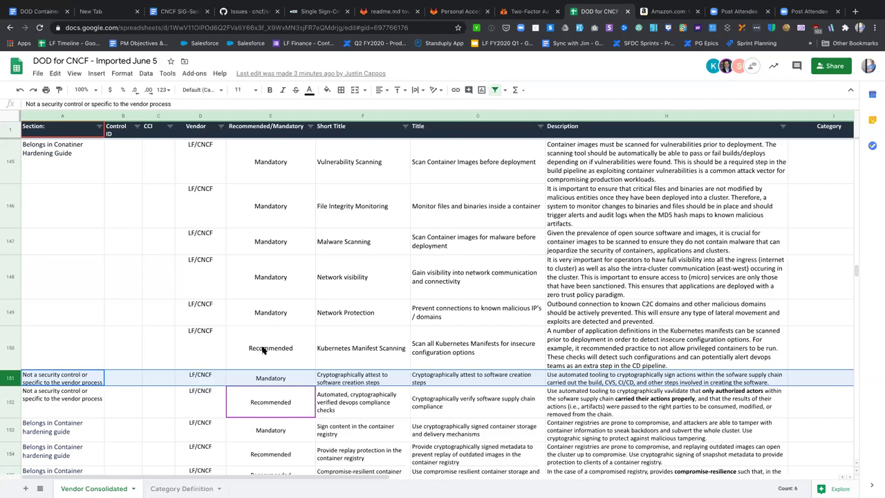
{"action": "scroll", "coordinate": [272, 330], "scroll_direction": "down", "scroll_amount": 1}
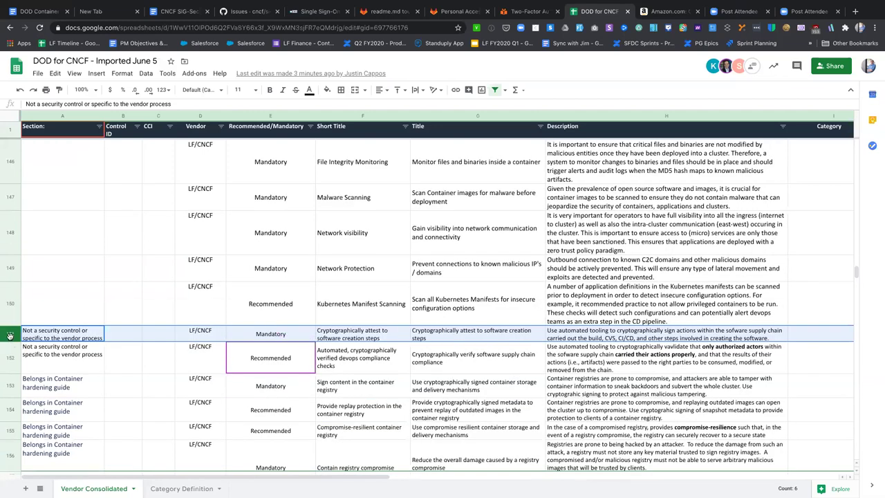
{"action": "scroll", "coordinate": [114, 232], "scroll_direction": "up", "scroll_amount": 1}
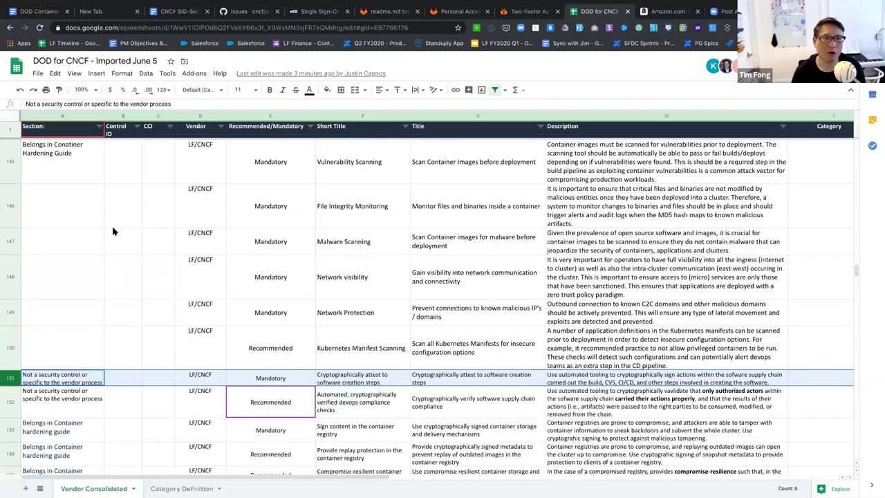
{"action": "scroll", "coordinate": [114, 232], "scroll_direction": "up", "scroll_amount": 1}
{"action": "left_click", "coordinate": [11, 223]}
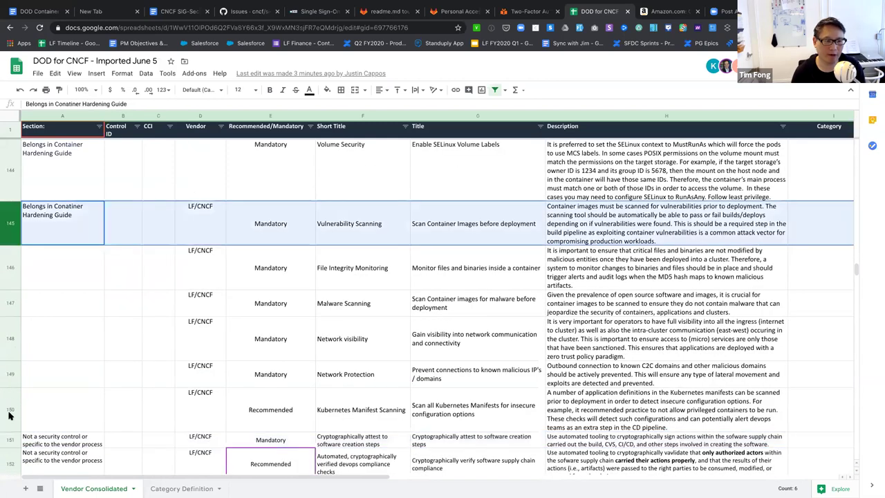
{"action": "left_click", "coordinate": [11, 411]}
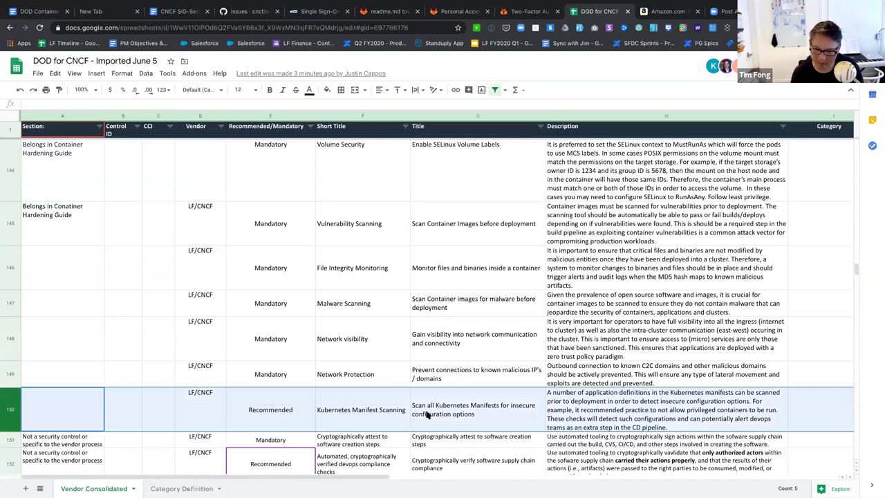
Examine the software creation attestation control in row 151 and the supply chain compliance control in row 152
{"action": "scroll", "coordinate": [133, 383], "scroll_direction": "down", "scroll_amount": 1}
{"action": "scroll", "coordinate": [134, 382], "scroll_direction": "down", "scroll_amount": 1}
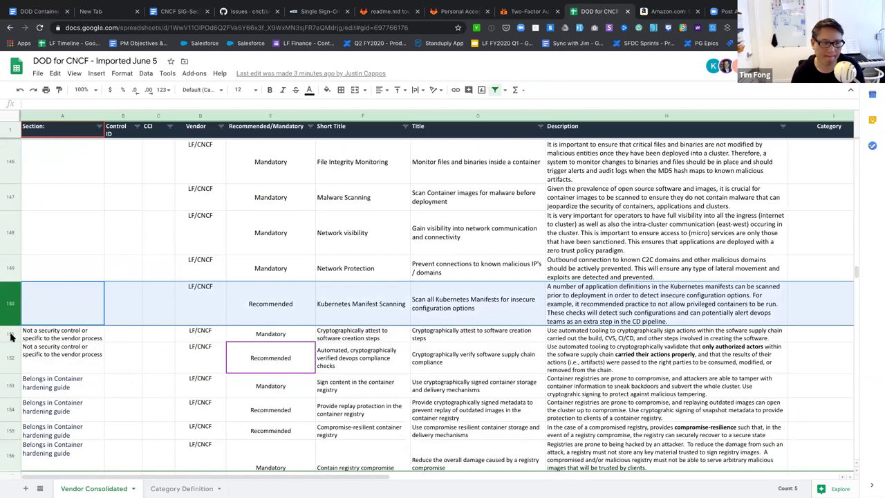
{"action": "left_click", "coordinate": [11, 334]}
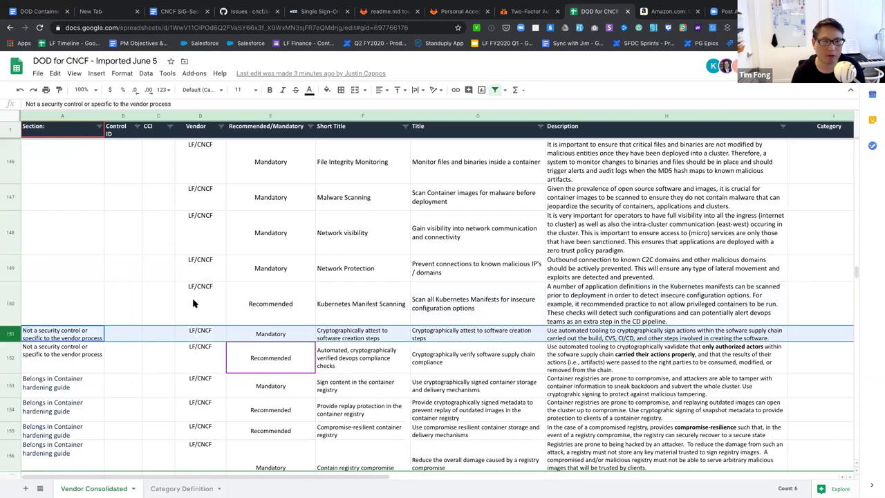
{"action": "scroll", "coordinate": [193, 303], "scroll_direction": "up", "scroll_amount": 1}
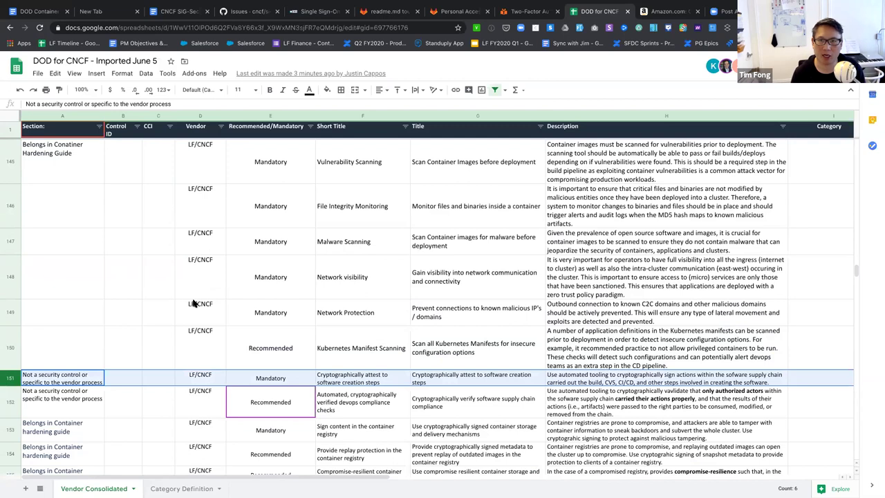
{"action": "scroll", "coordinate": [193, 303], "scroll_direction": "down", "scroll_amount": 3}
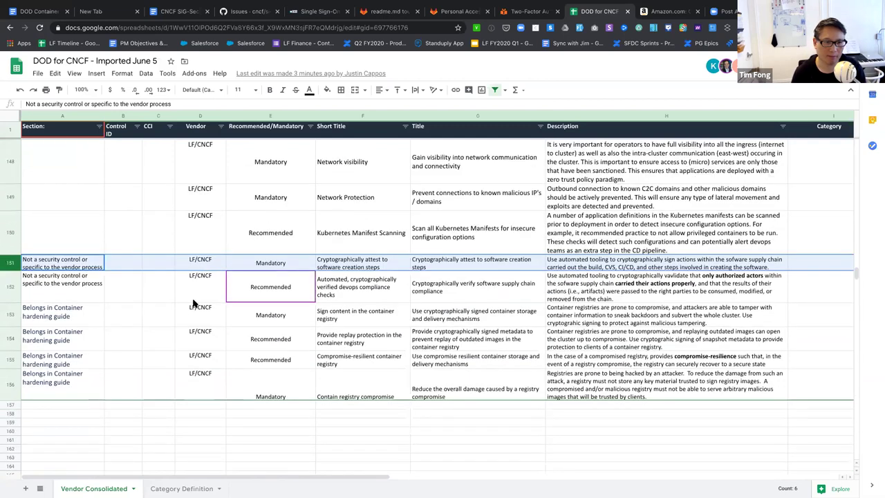
{"action": "left_click", "coordinate": [10, 291]}
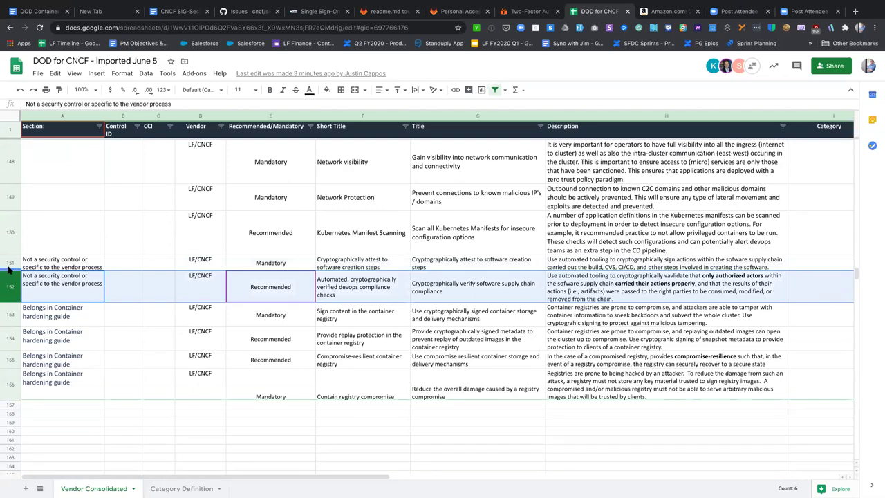
{"action": "left_click", "coordinate": [8, 262]}
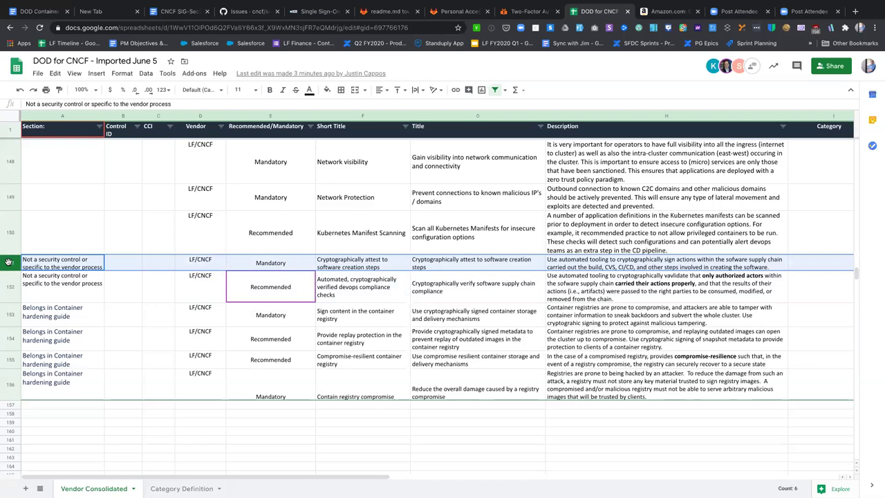
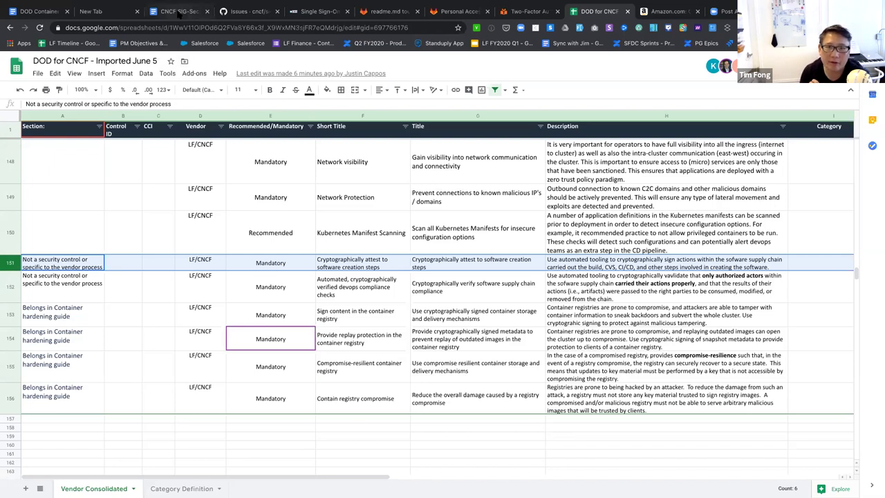
Switch to the CNCF SIG-Security Meeting Notes and read the June 24 DoD document agenda item, highlighting "ref design architectures"
{"action": "left_click", "coordinate": [178, 13]}
{"action": "scroll", "coordinate": [416, 241], "scroll_direction": "up", "scroll_amount": 10}
{"action": "scroll", "coordinate": [418, 241], "scroll_direction": "up", "scroll_amount": 8}
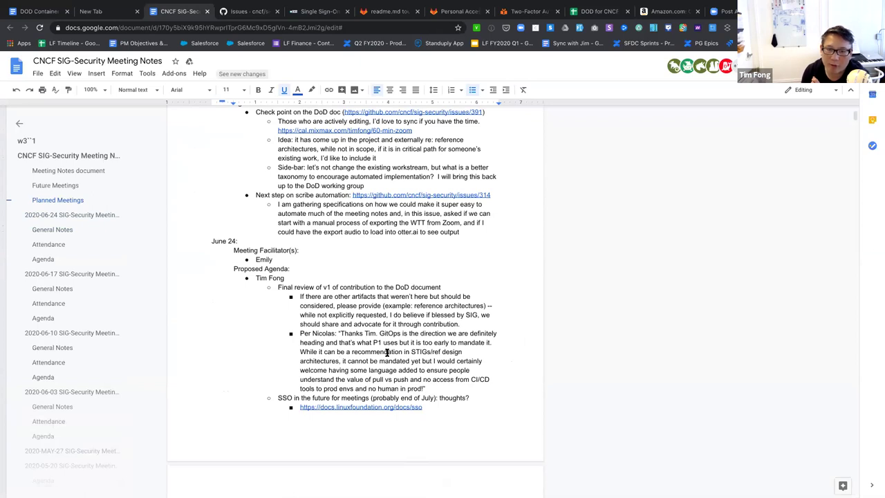
{"action": "scroll", "coordinate": [361, 364], "scroll_direction": "down", "scroll_amount": 1}
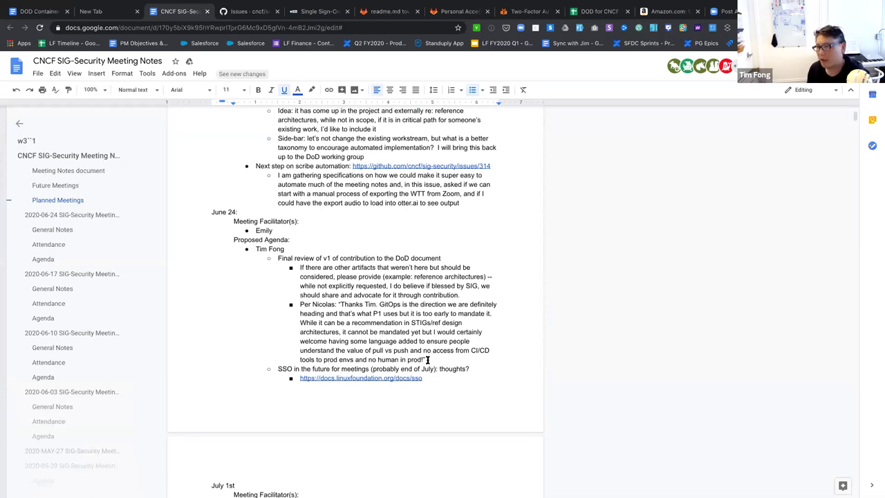
{"action": "scroll", "coordinate": [437, 312], "scroll_direction": "down", "scroll_amount": 1}
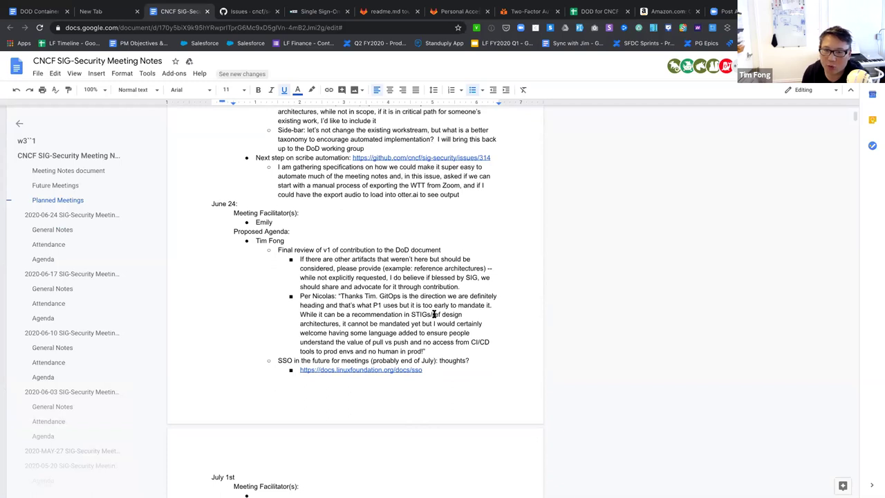
{"action": "left_click_drag", "start_coordinate": [450, 315], "coordinate": [423, 347]}
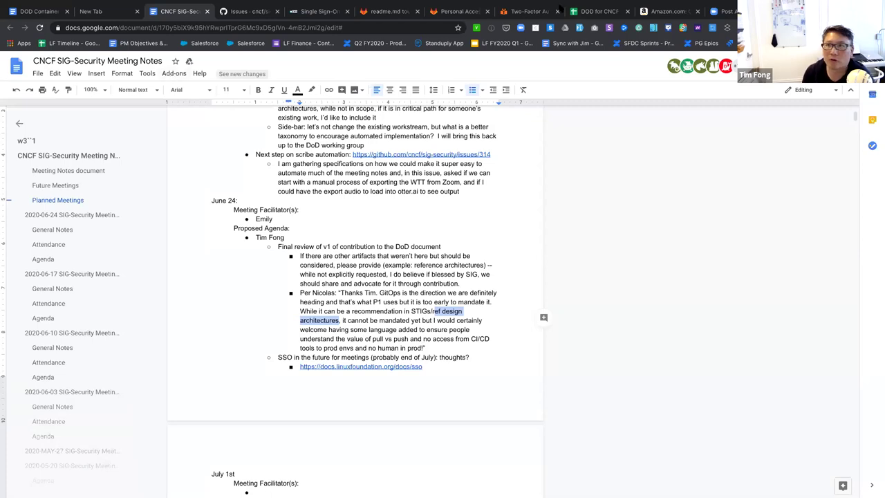
Switch back to the DOD for CNCF spreadsheet and examine the Splunk Log Collection control in row 35, including its Check column
{"action": "mouse_move", "coordinate": [534, 5]}
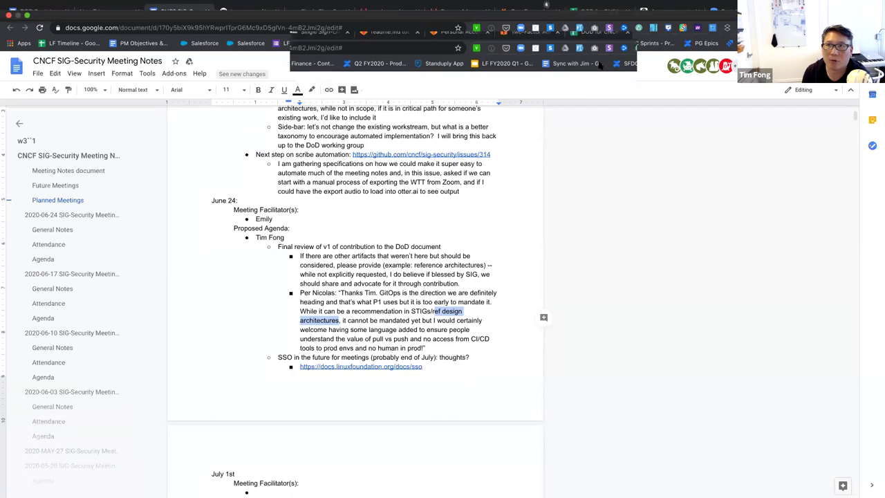
{"action": "left_click", "coordinate": [595, 11]}
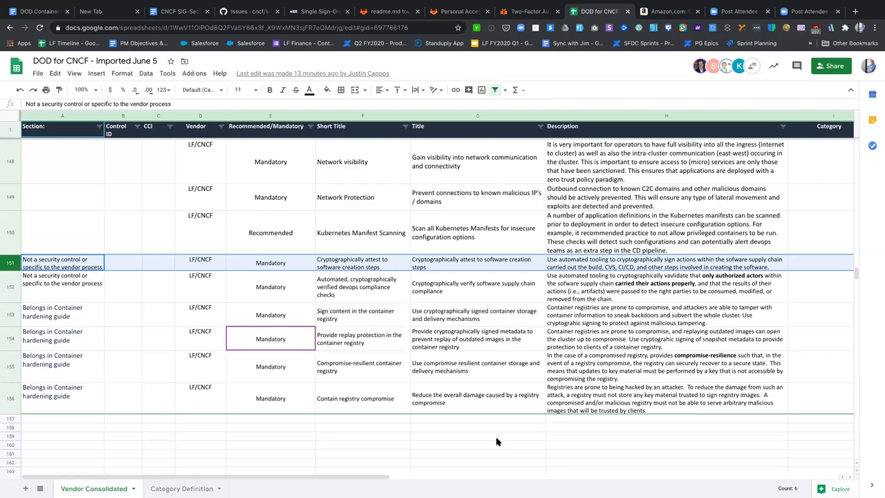
{"action": "scroll", "coordinate": [385, 310], "scroll_direction": "up", "scroll_amount": 10}
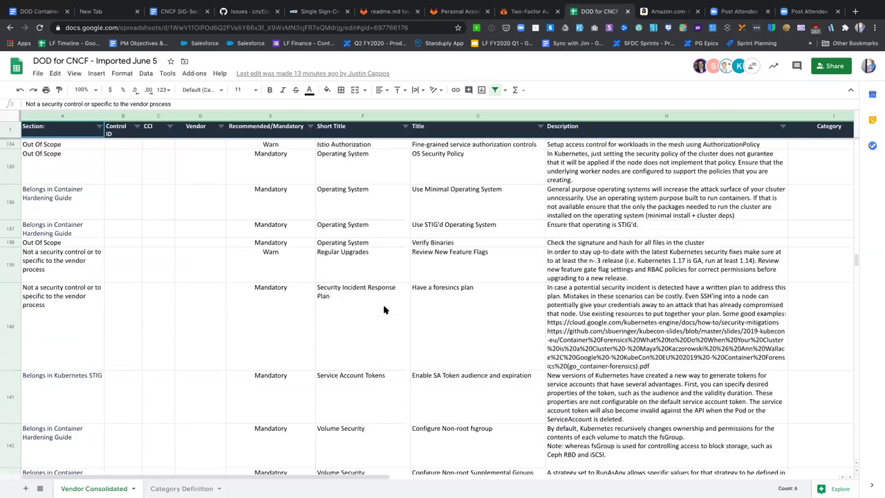
{"action": "scroll", "coordinate": [385, 309], "scroll_direction": "up", "scroll_amount": 20}
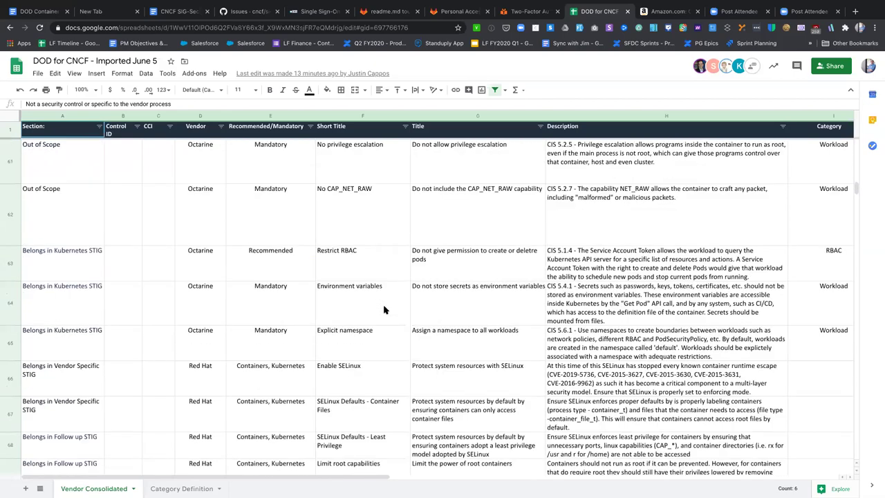
{"action": "scroll", "coordinate": [385, 310], "scroll_direction": "down", "scroll_amount": 4}
{"action": "left_click", "coordinate": [9, 332]}
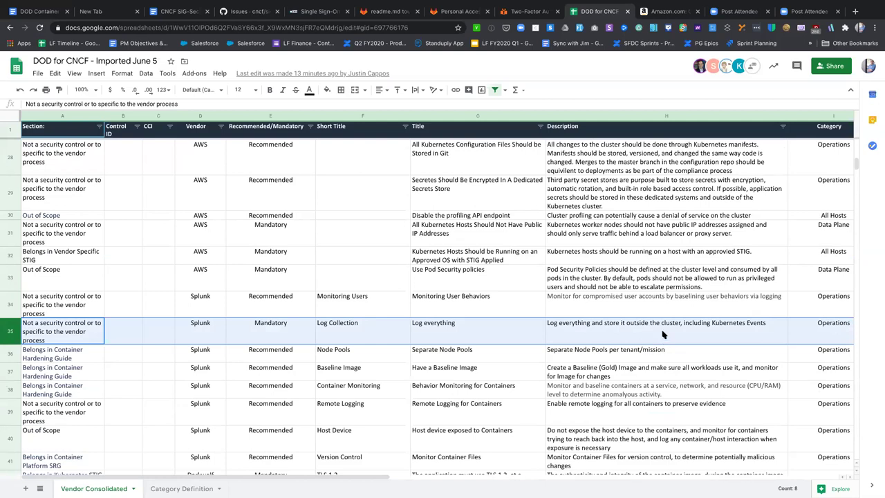
{"action": "scroll", "coordinate": [662, 334], "scroll_direction": "right", "scroll_amount": 4}
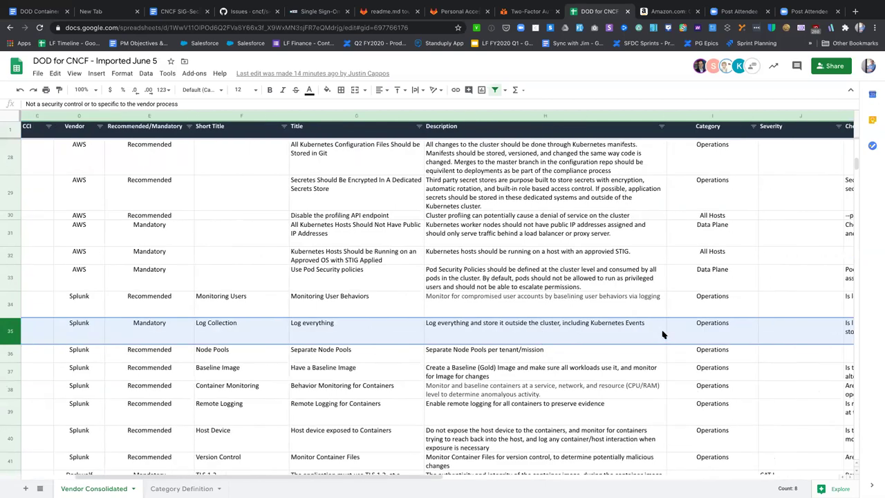
{"action": "scroll", "coordinate": [662, 334], "scroll_direction": "right", "scroll_amount": 2}
{"action": "scroll", "coordinate": [663, 334], "scroll_direction": "right", "scroll_amount": 3}
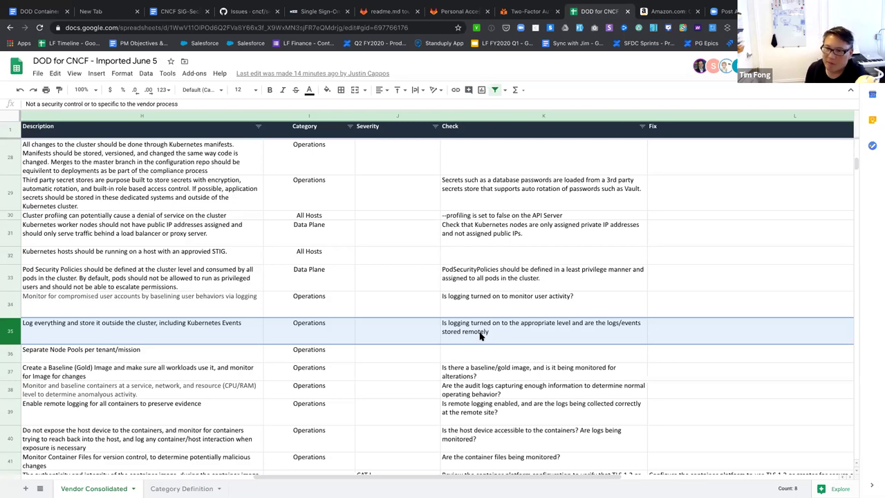
Examine the Check and Fix entries of the controls below row 35, down to about row 78
{"action": "scroll", "coordinate": [484, 339], "scroll_direction": "down", "scroll_amount": 10}
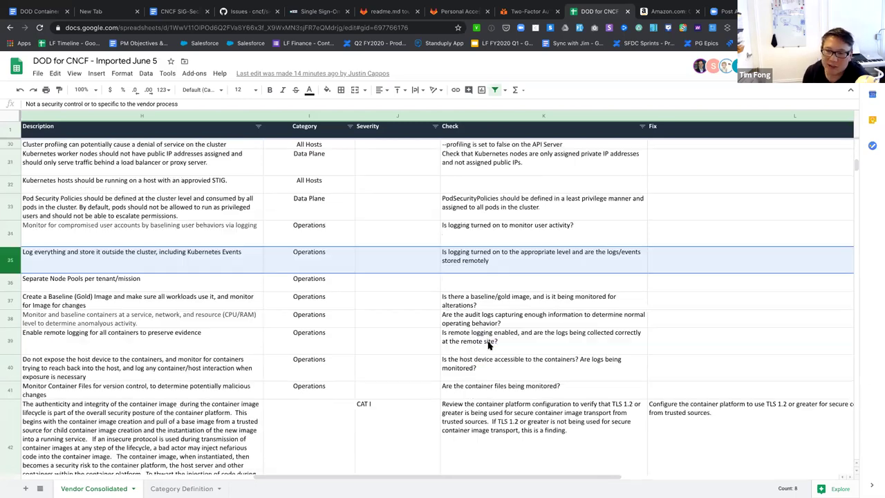
{"action": "scroll", "coordinate": [488, 345], "scroll_direction": "down", "scroll_amount": 3}
{"action": "scroll", "coordinate": [488, 346], "scroll_direction": "up", "scroll_amount": 1}
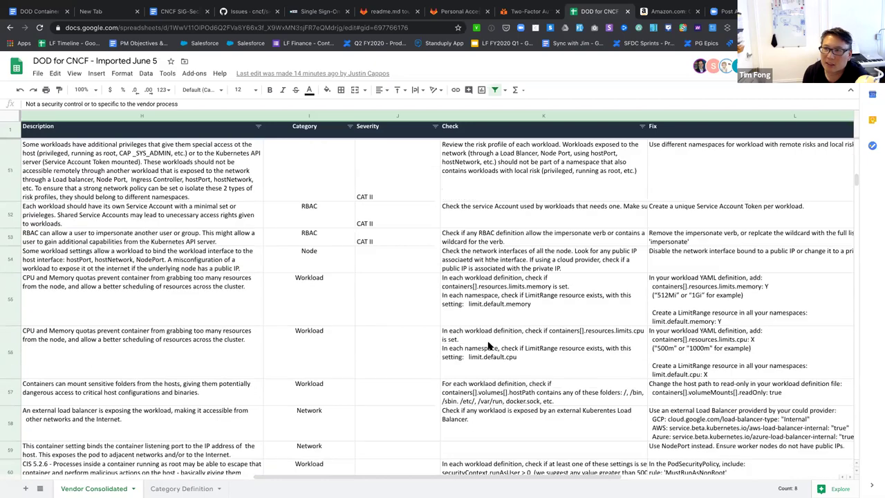
{"action": "scroll", "coordinate": [488, 346], "scroll_direction": "down", "scroll_amount": 4}
{"action": "scroll", "coordinate": [488, 346], "scroll_direction": "down", "scroll_amount": 15}
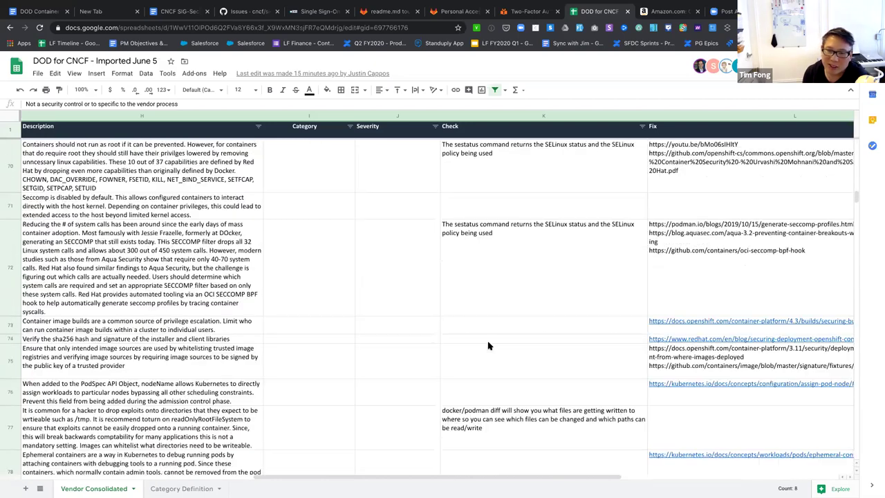
Examine the section classifications, titles and descriptions of the Red Hat Kubernetes controls from row 79 to about row 124
{"action": "scroll", "coordinate": [488, 345], "scroll_direction": "down", "scroll_amount": 2}
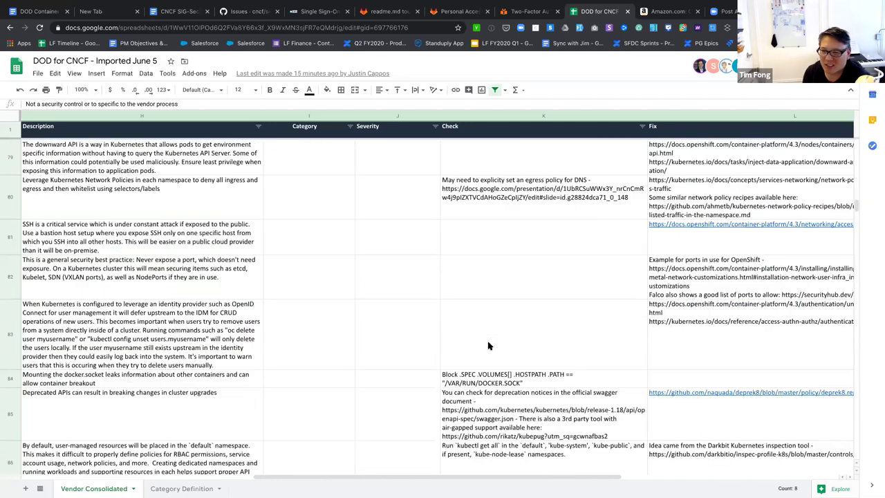
{"action": "scroll", "coordinate": [488, 346], "scroll_direction": "left", "scroll_amount": 10}
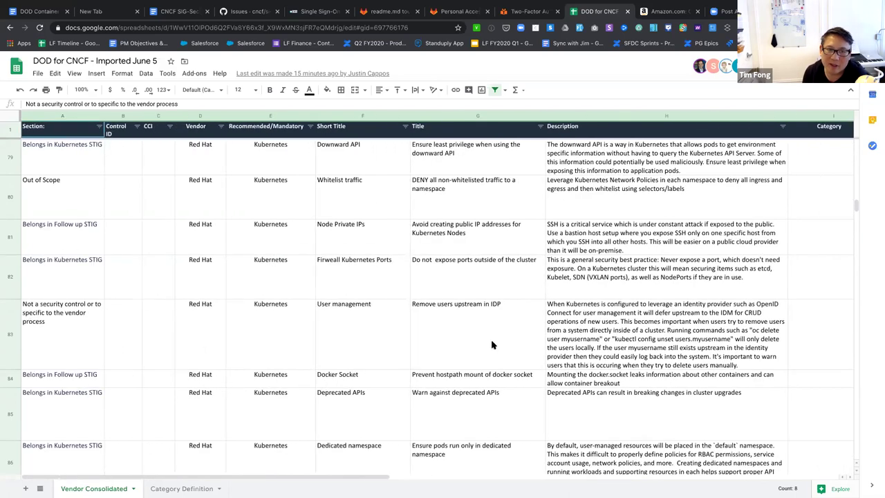
{"action": "scroll", "coordinate": [492, 344], "scroll_direction": "down", "scroll_amount": 8}
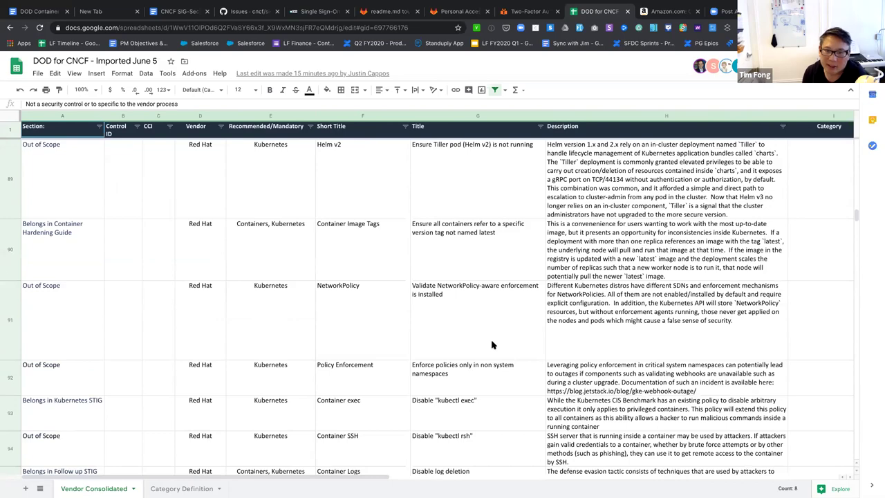
{"action": "scroll", "coordinate": [492, 345], "scroll_direction": "right", "scroll_amount": 3}
{"action": "scroll", "coordinate": [494, 345], "scroll_direction": "down", "scroll_amount": 8}
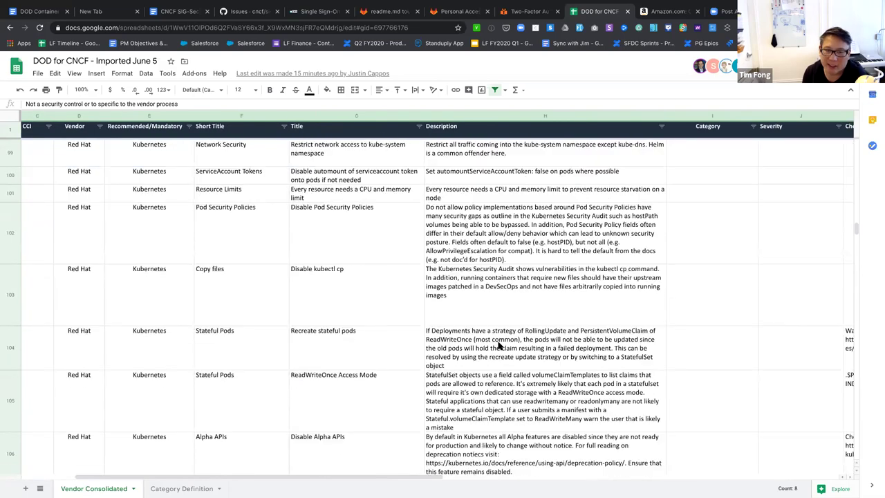
{"action": "scroll", "coordinate": [499, 346], "scroll_direction": "left", "scroll_amount": 3}
{"action": "scroll", "coordinate": [499, 346], "scroll_direction": "down", "scroll_amount": 15}
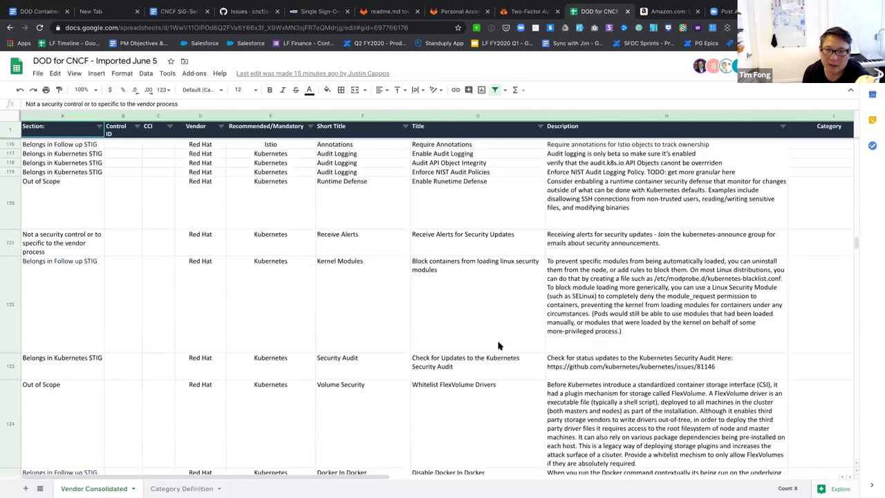
Examine the LF/CNCF controls at the end of the sheet down to row 156, and those back up to the Volume Security entries in rows 143 and 144
{"action": "scroll", "coordinate": [499, 346], "scroll_direction": "down", "scroll_amount": 10}
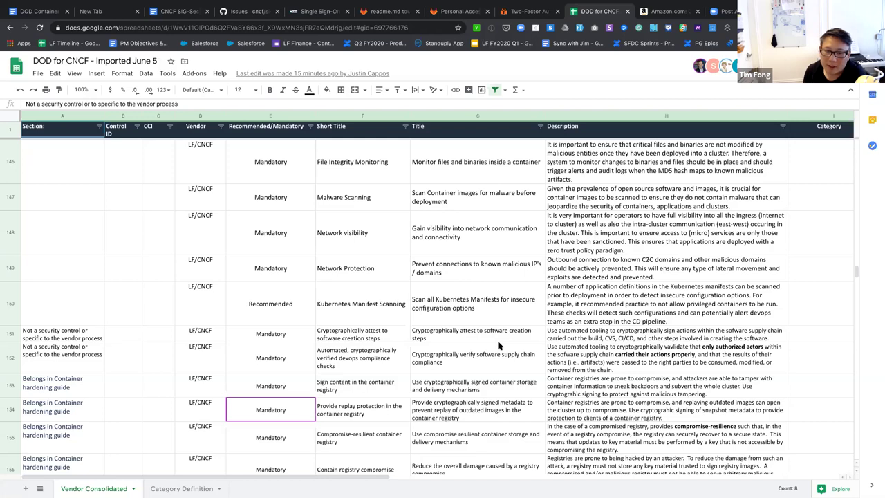
{"action": "scroll", "coordinate": [499, 345], "scroll_direction": "down", "scroll_amount": 5}
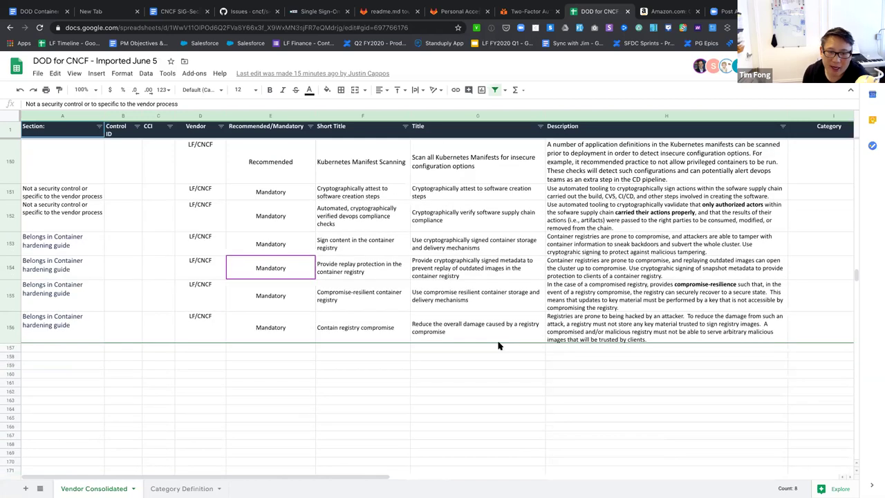
{"action": "scroll", "coordinate": [498, 345], "scroll_direction": "up", "scroll_amount": 1}
{"action": "scroll", "coordinate": [499, 345], "scroll_direction": "up", "scroll_amount": 2}
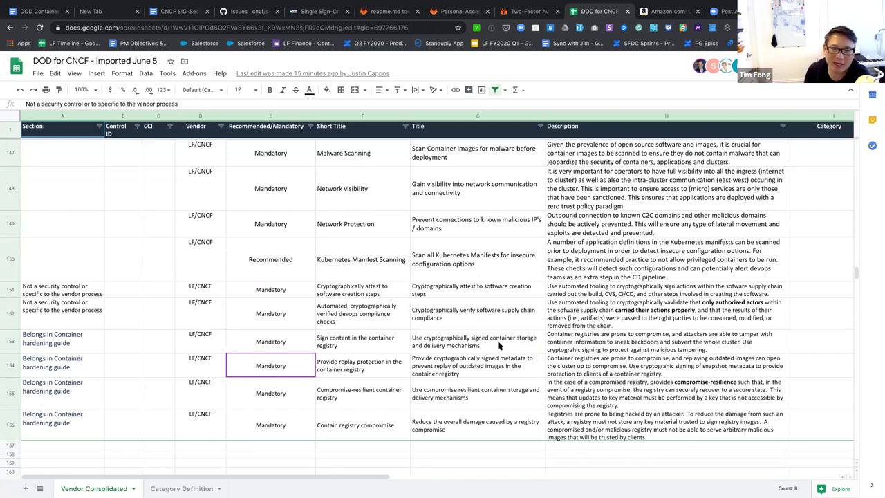
{"action": "scroll", "coordinate": [499, 346], "scroll_direction": "up", "scroll_amount": 5}
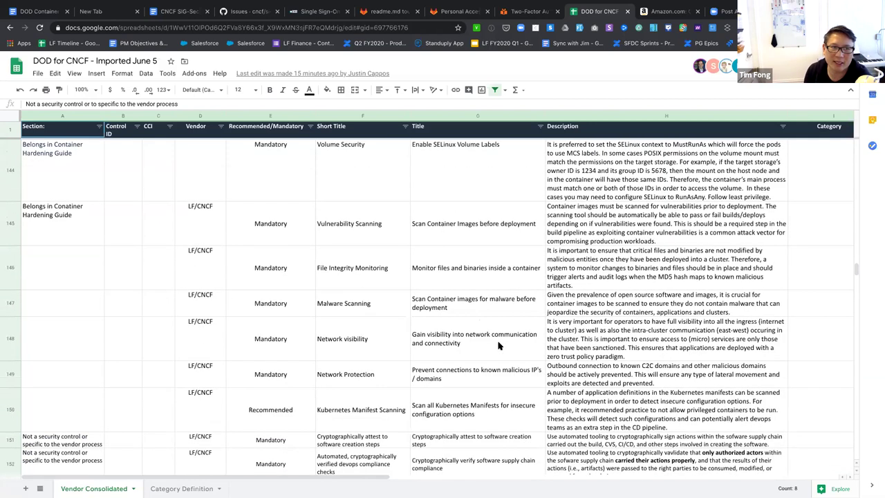
{"action": "scroll", "coordinate": [499, 345], "scroll_direction": "up", "scroll_amount": 2}
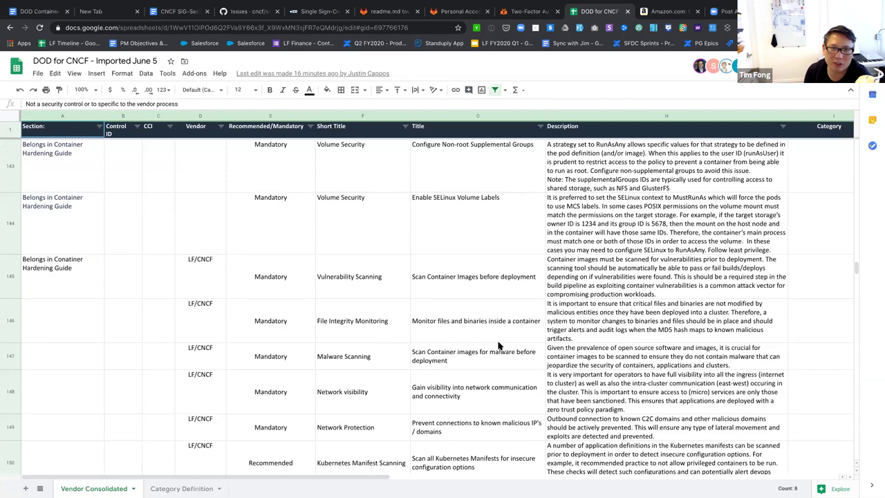
Reread the LF/CNCF controls from Vulnerability Scanning in row 145 to Contain registry compromise in row 156
{"action": "scroll", "coordinate": [499, 345], "scroll_direction": "down", "scroll_amount": 3}
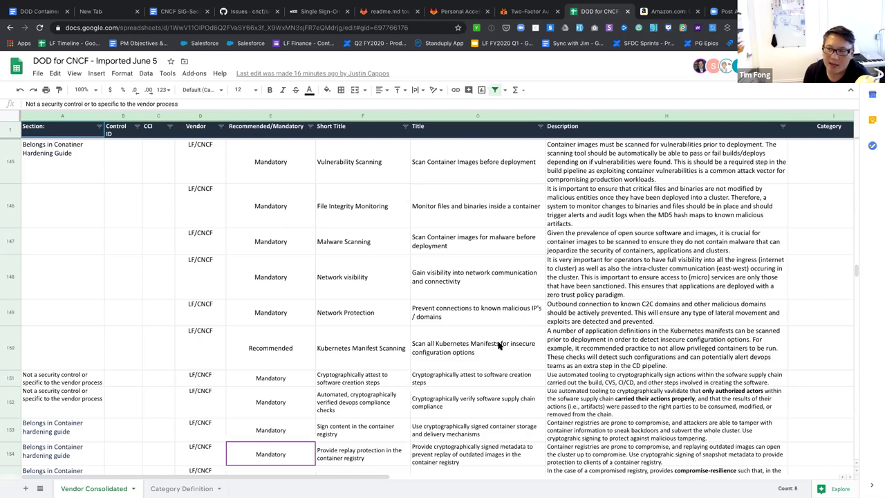
{"action": "scroll", "coordinate": [499, 346], "scroll_direction": "down", "scroll_amount": 1}
{"action": "scroll", "coordinate": [499, 346], "scroll_direction": "down", "scroll_amount": 3}
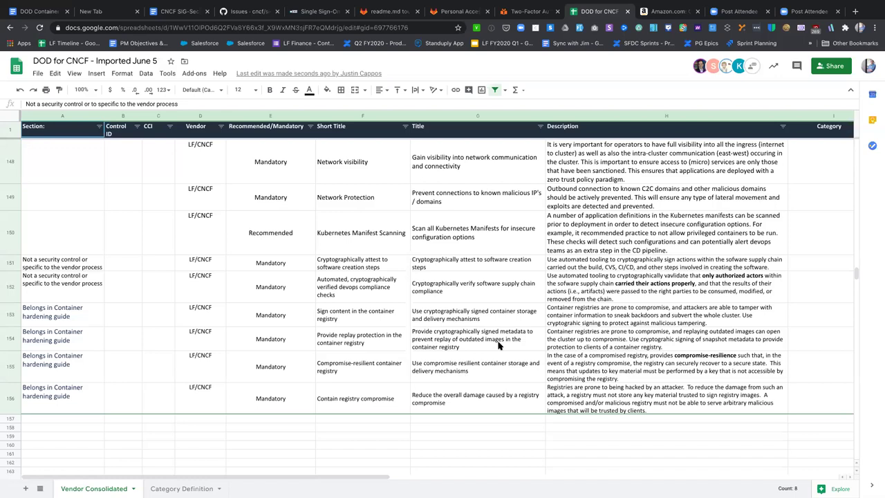
{"action": "scroll", "coordinate": [499, 345], "scroll_direction": "up", "scroll_amount": 2}
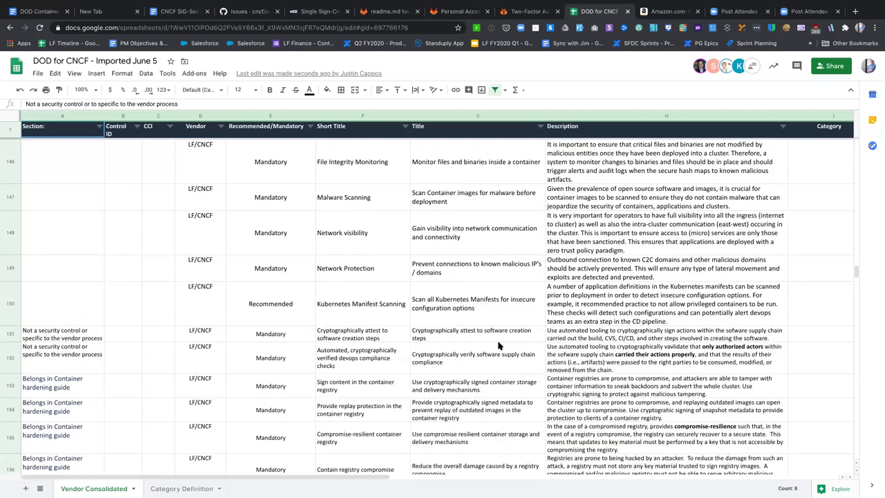
{"action": "scroll", "coordinate": [499, 345], "scroll_direction": "down", "scroll_amount": 1}
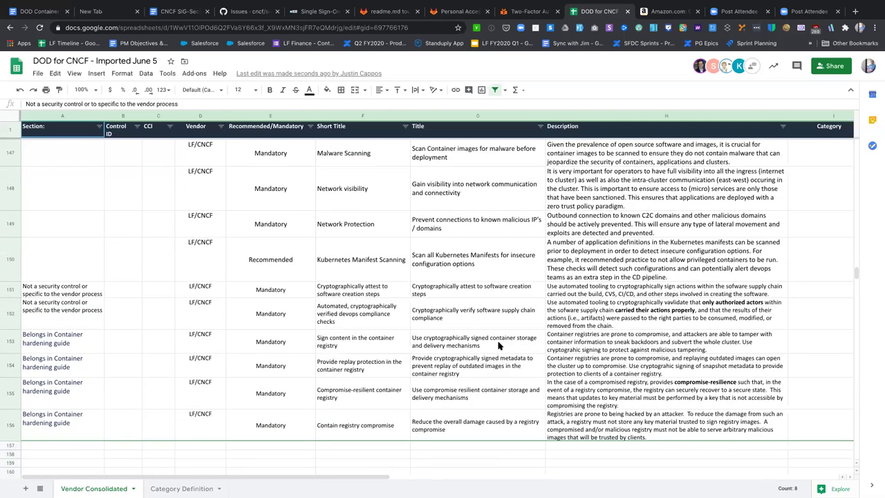